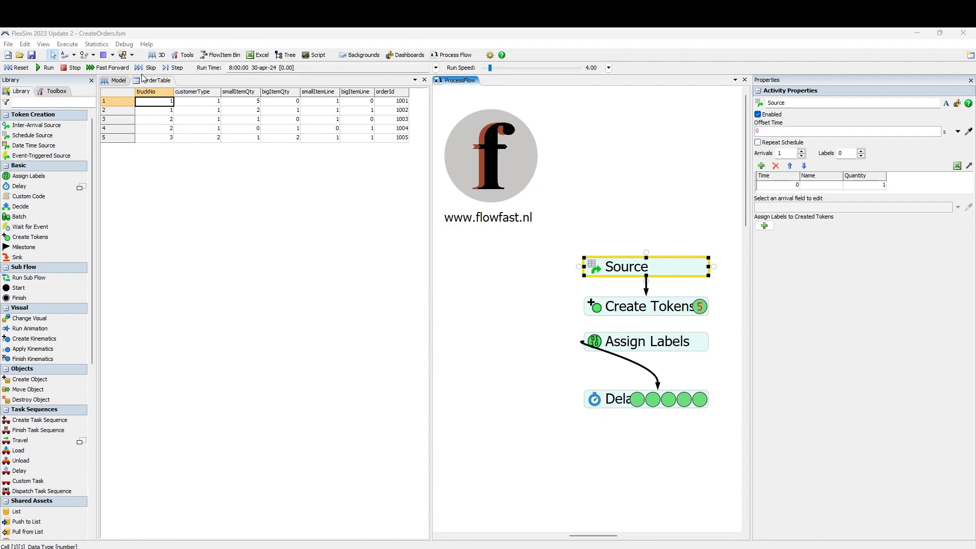
Step: Show the model tree and step down OrderTable's orderId values from 1001 to 1005
click(56, 91)
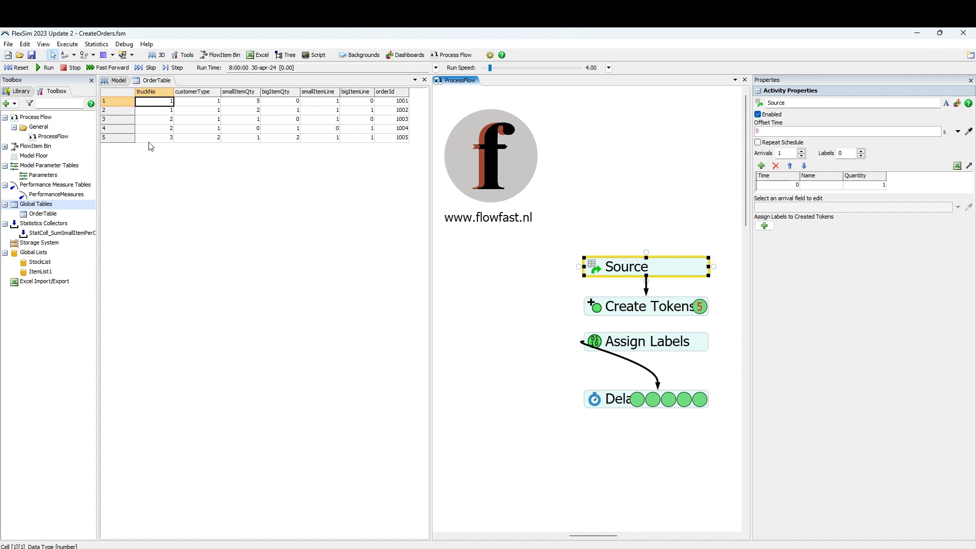
click(398, 103)
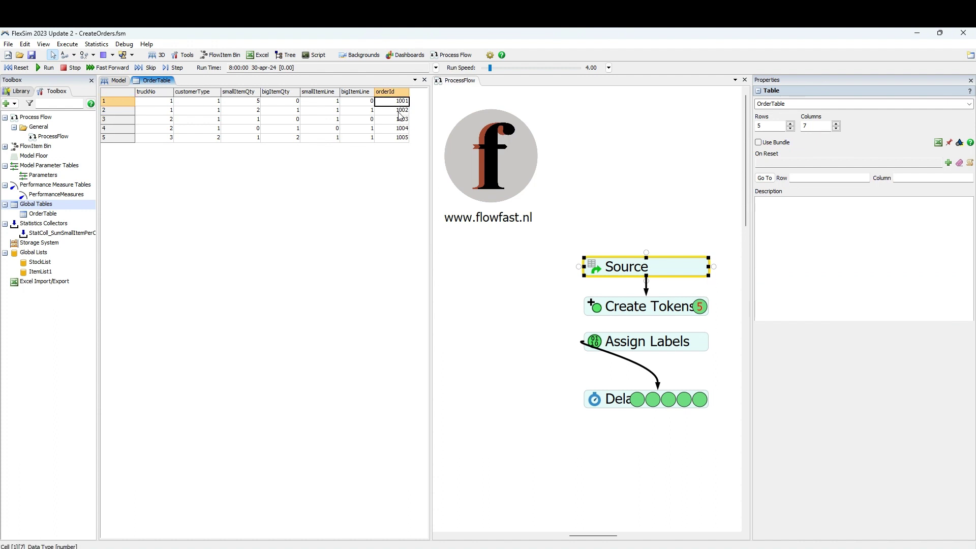
key(Down)
key(Down)
key(Down)
key(Down)
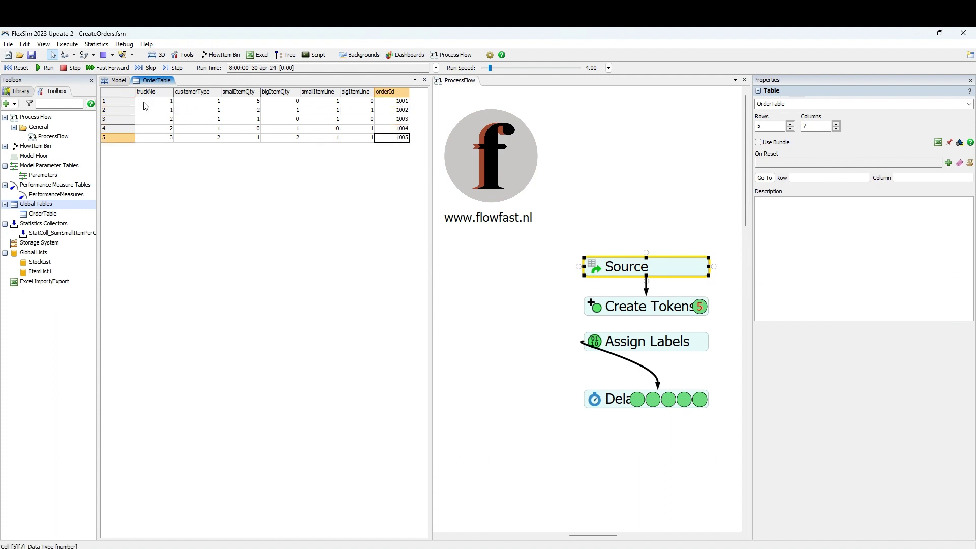
Step: Check row 1's truckNo, customerType, small/big item quantities and line values in OrderTable
click(172, 103)
click(195, 103)
click(247, 103)
click(277, 103)
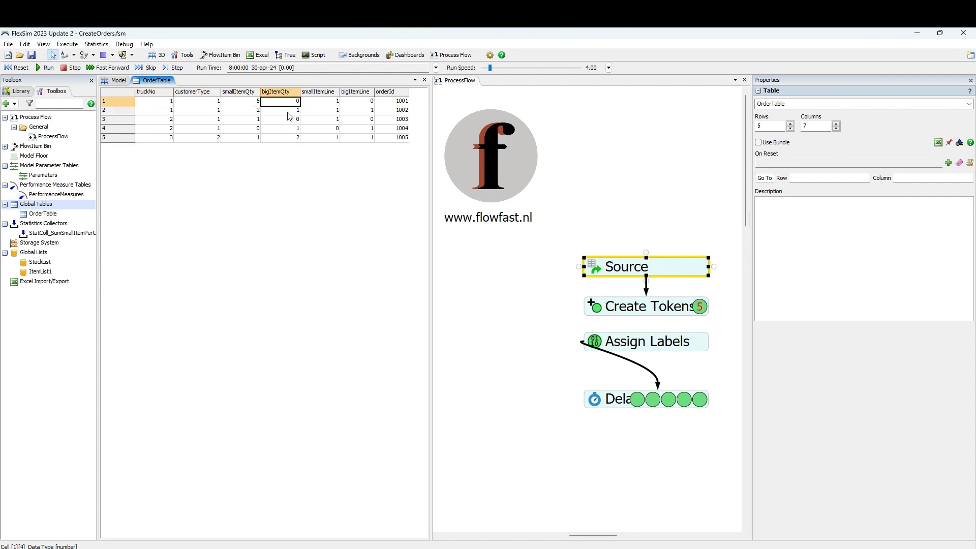
click(331, 102)
click(366, 102)
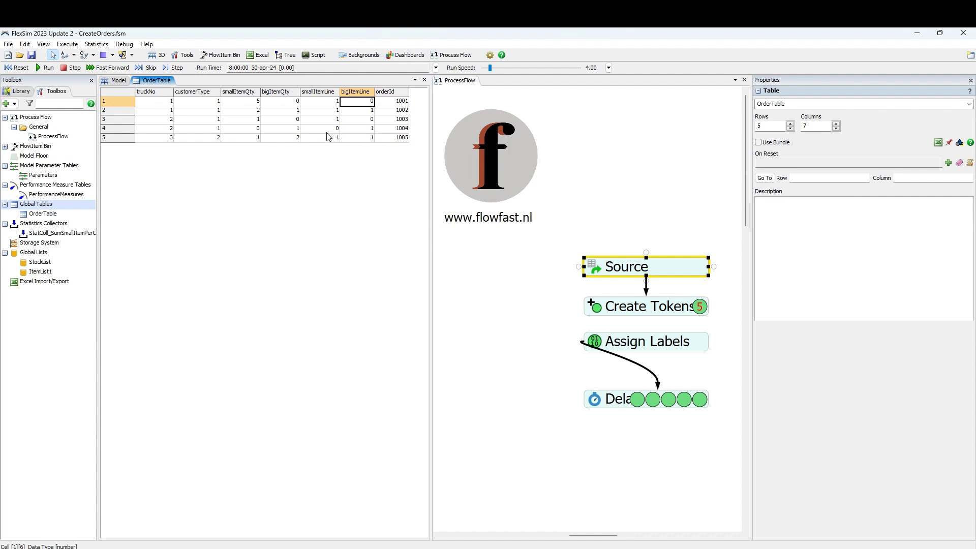
click(161, 103)
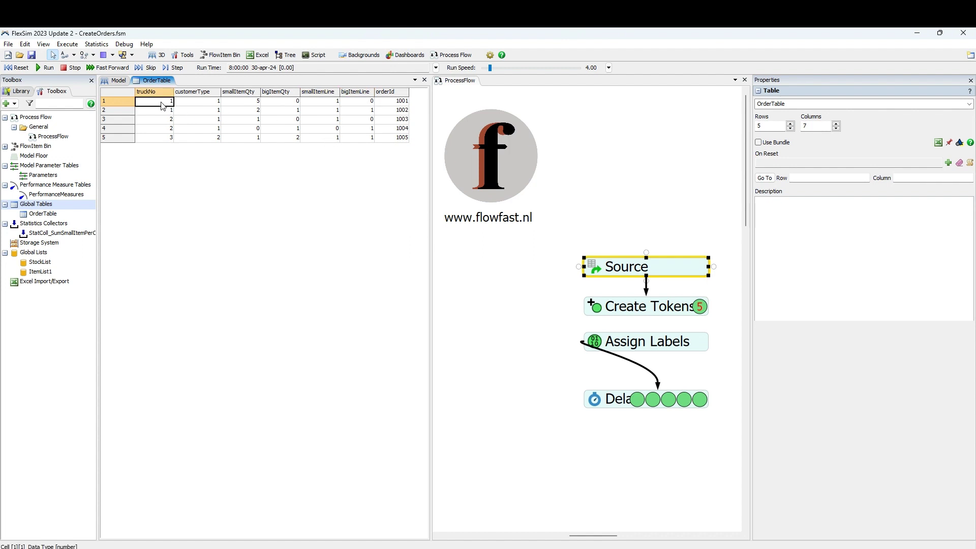
Step: Move to the process flow and view the Source activity's single arrival at time 0
click(214, 105)
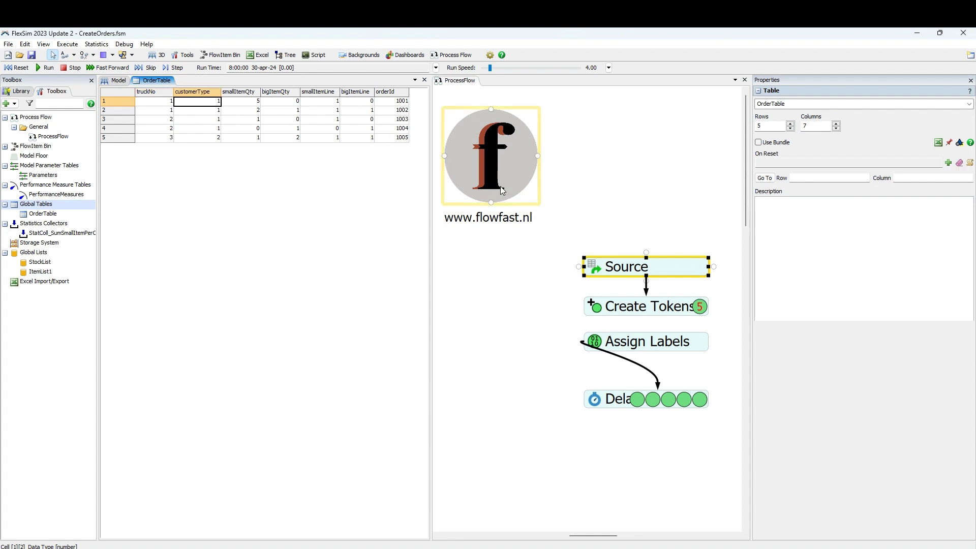
click(523, 272)
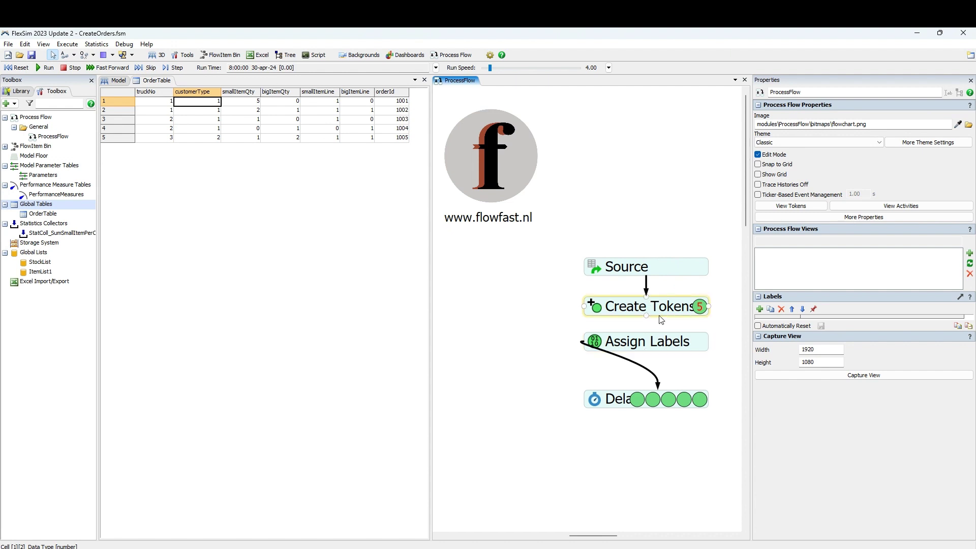
click(614, 268)
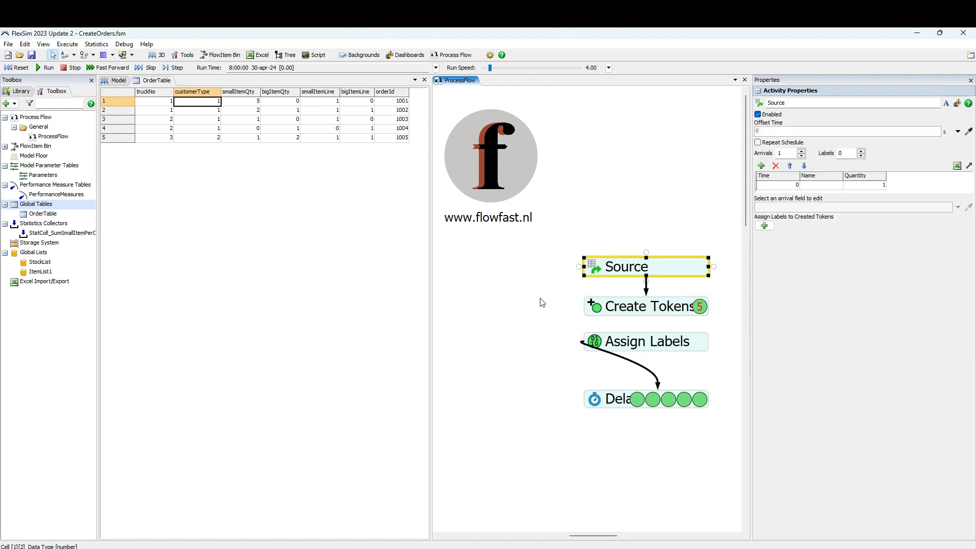
click(21, 91)
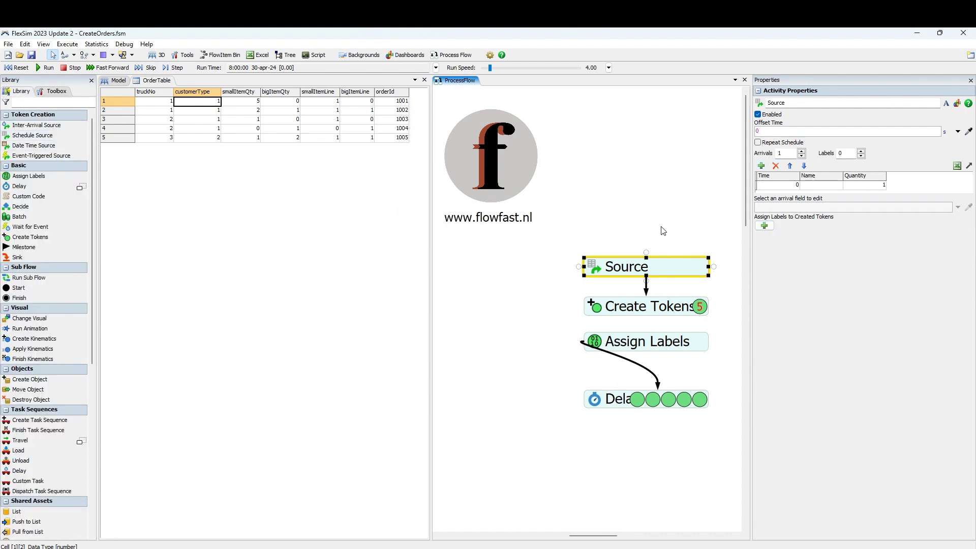
Step: Select Create Tokens and open the custom code behind its token Quantity
click(656, 307)
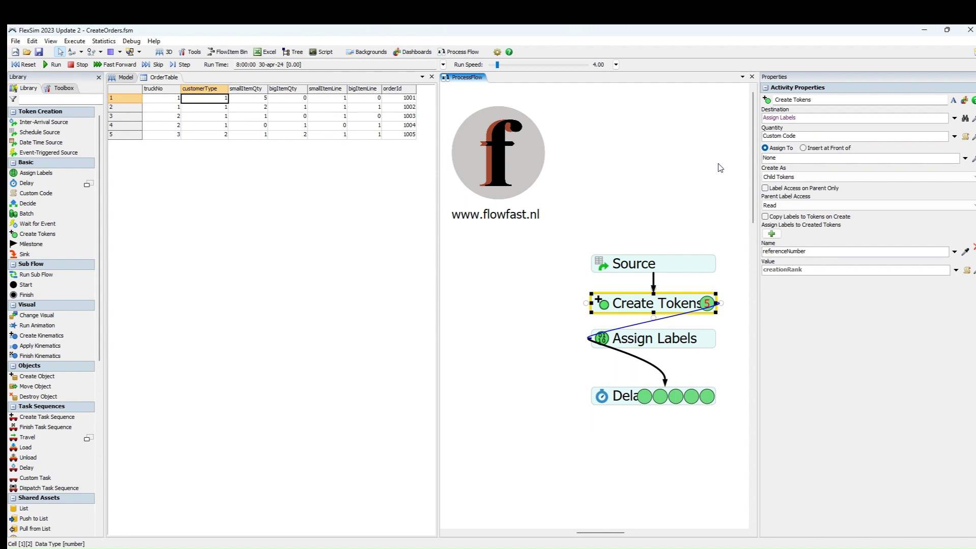
click(965, 137)
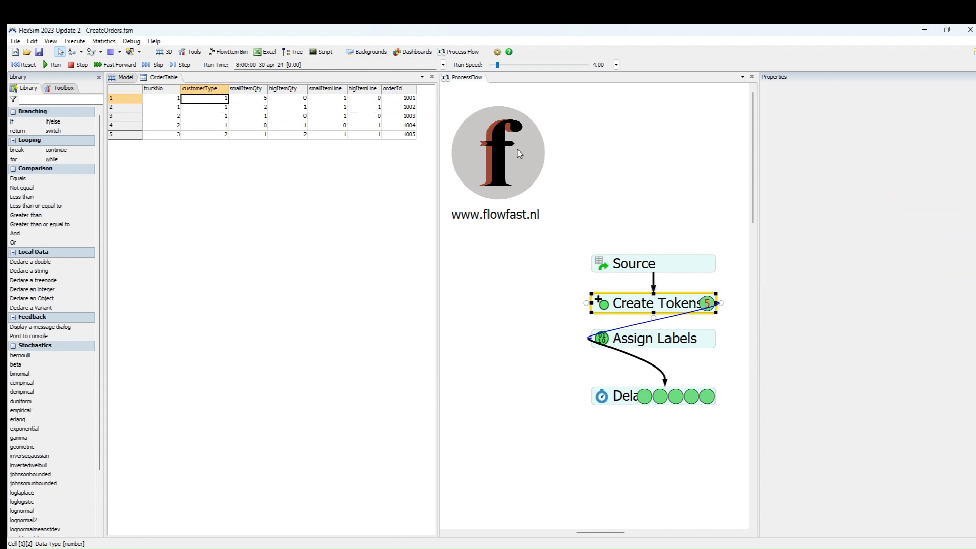
Step: Review the SELECT COUNT([orderId]) FROM OrderTable quantity code, then close the editor
click(505, 153)
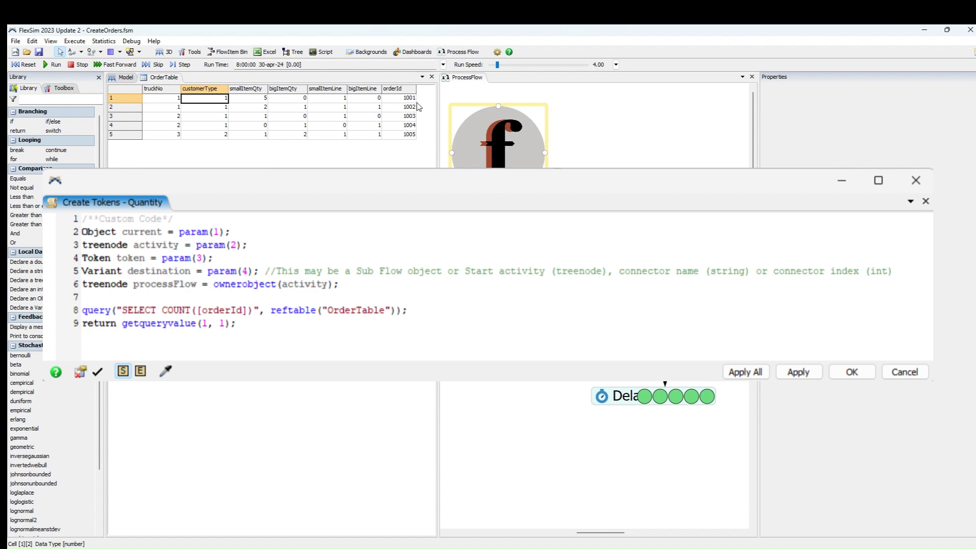
key(Escape)
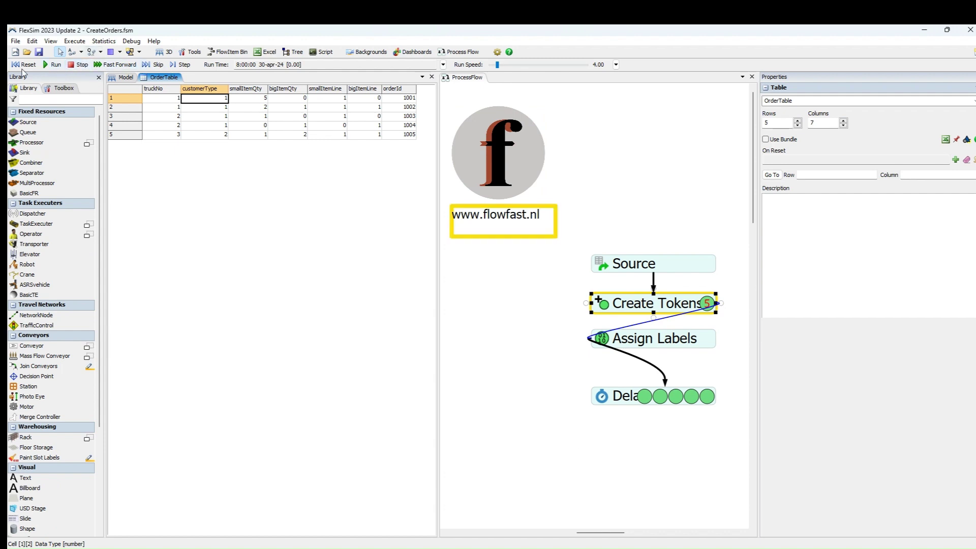
Step: Reset the model and reselect Create Tokens to see its referenceNumber = creationRank label
click(24, 65)
click(660, 309)
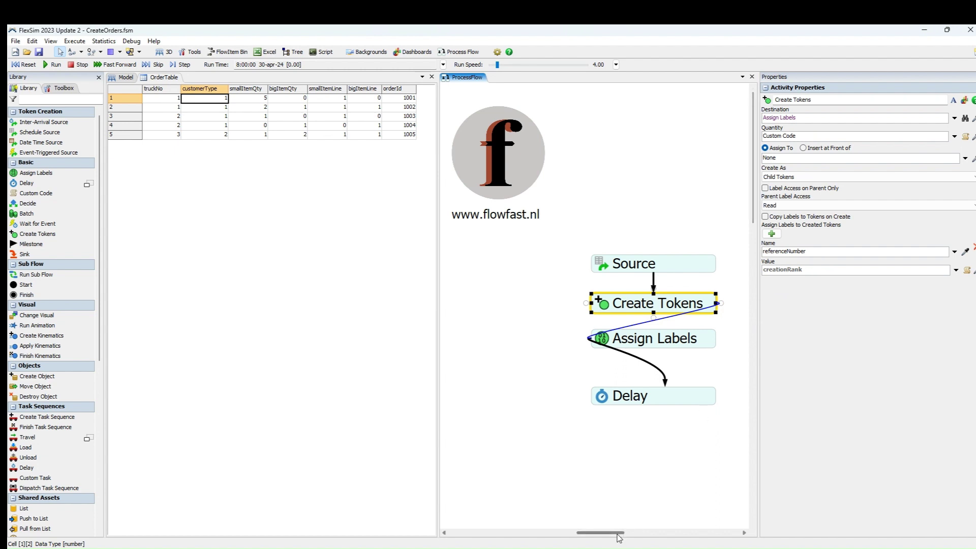
Step: Zoom into the process flow and show Assign Labels' seven OrderTable lookup labels, truckNo through orderId
drag(619, 538, 624, 537)
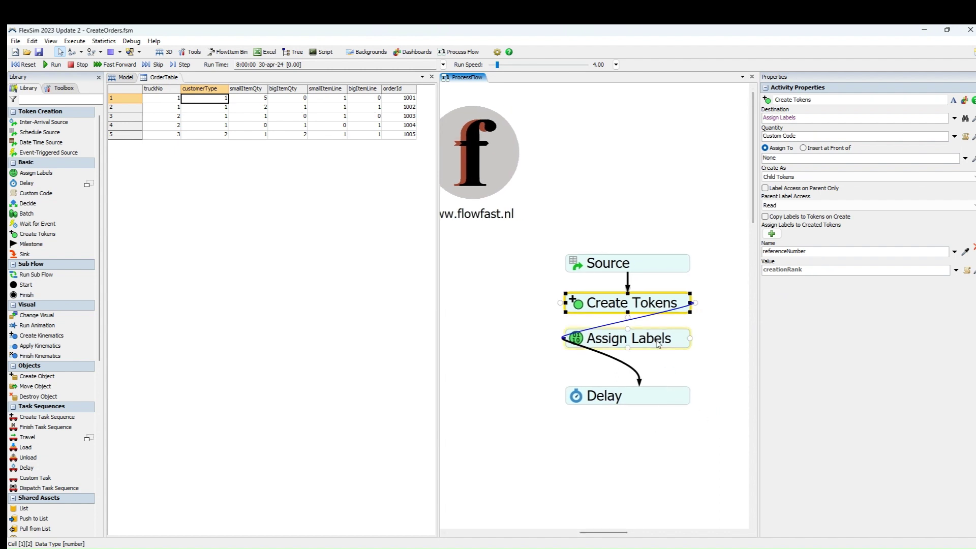
click(660, 304)
click(717, 311)
click(651, 309)
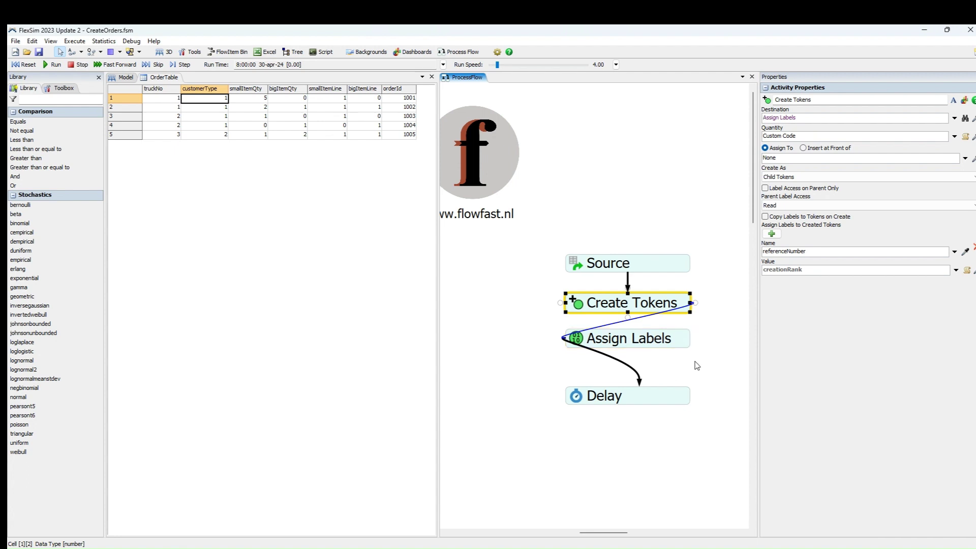
scroll(698, 366, up, 2)
click(652, 338)
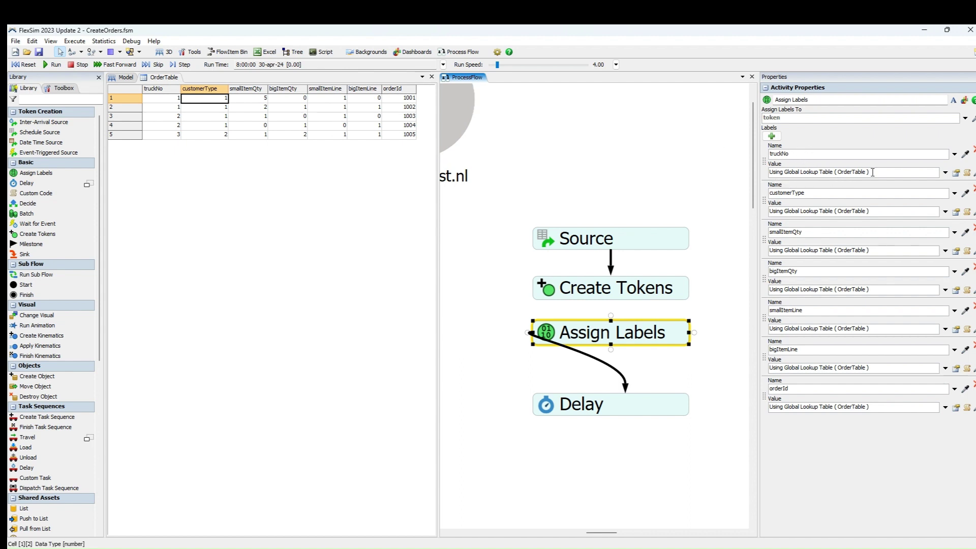
click(799, 154)
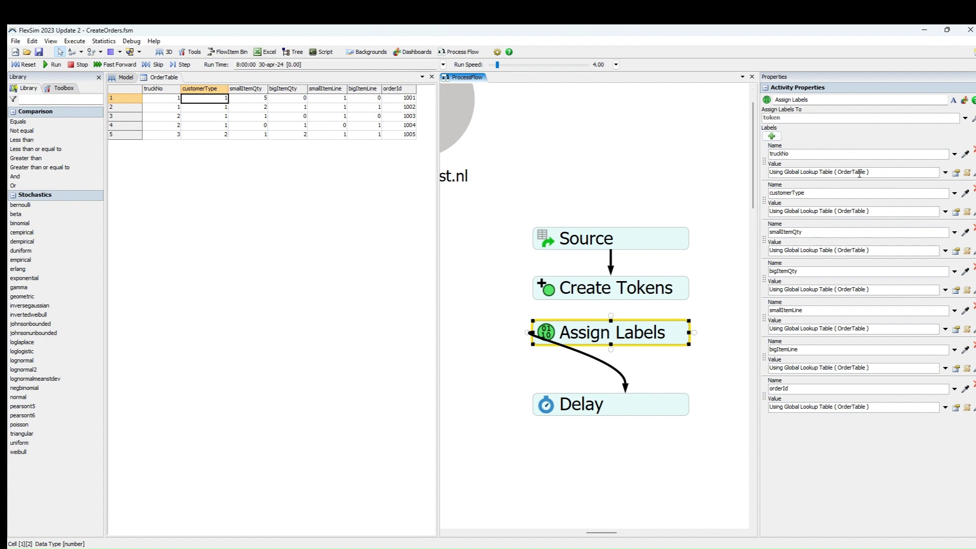
click(945, 172)
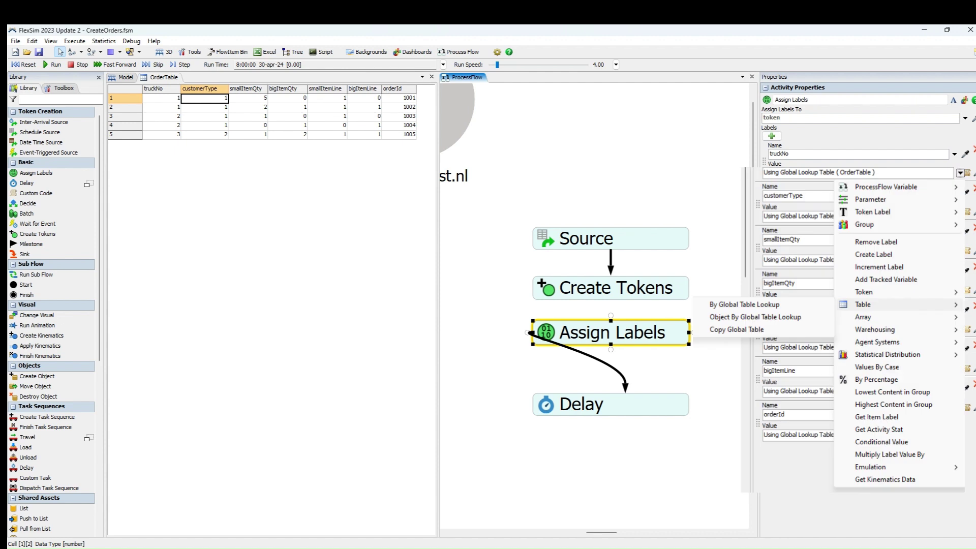
click(905, 142)
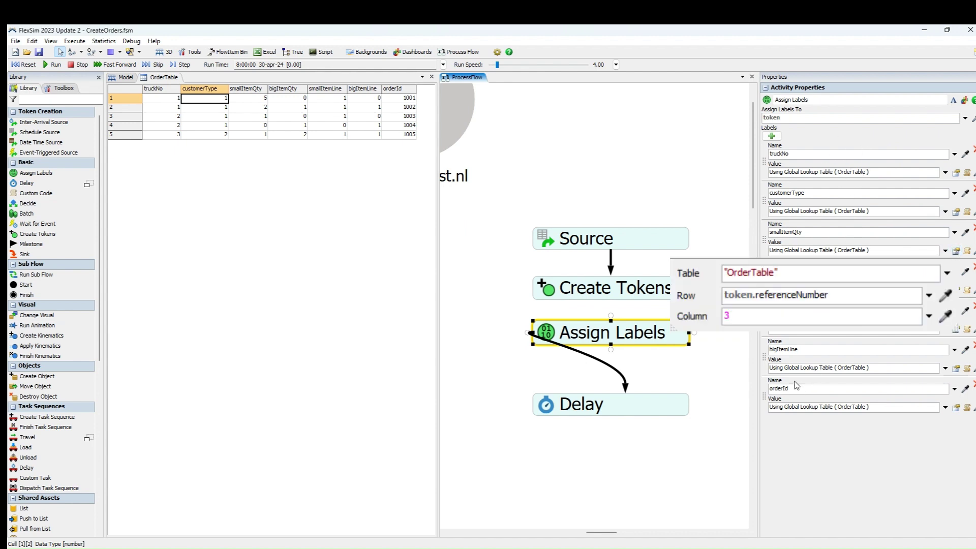
click(772, 136)
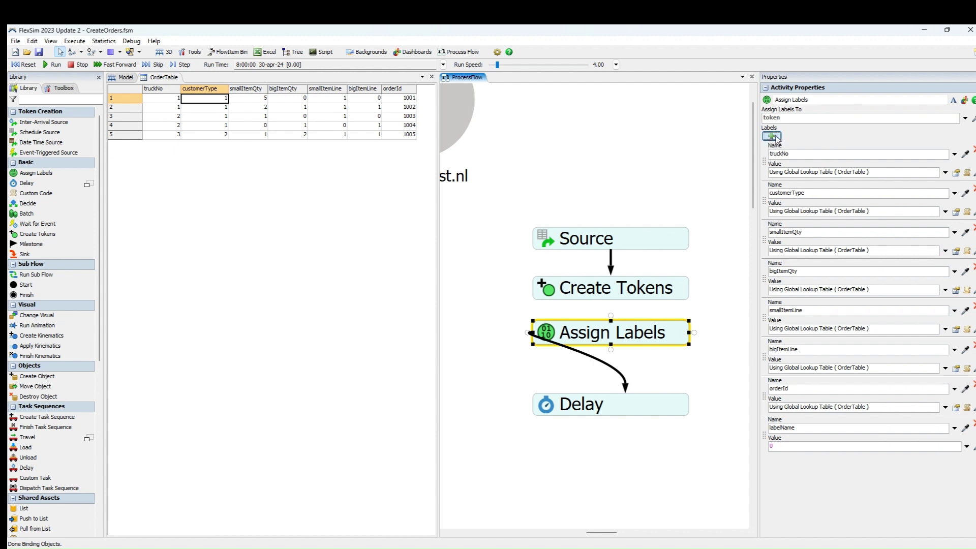
key(ctrl+z)
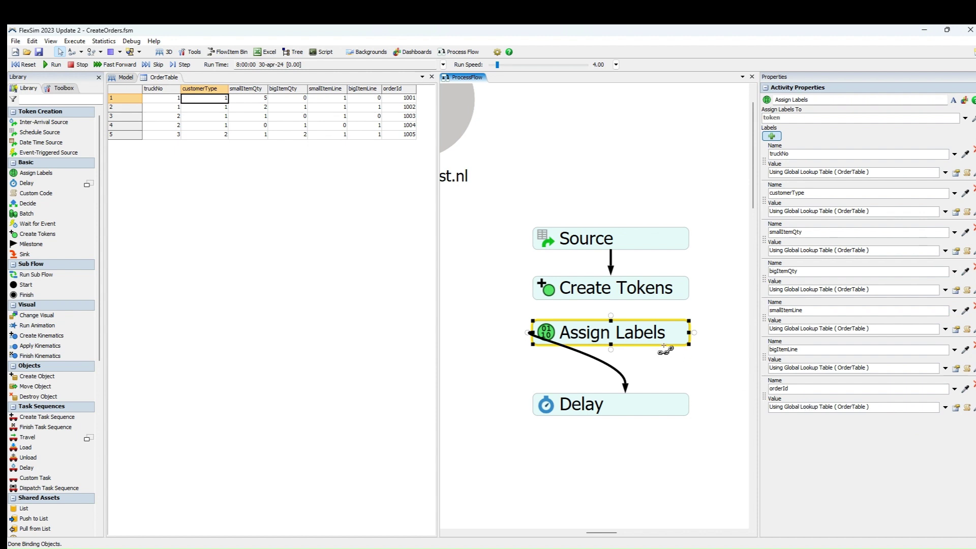
Step: Step the model until Create Tokens produces five tokens waiting in Delay
click(650, 413)
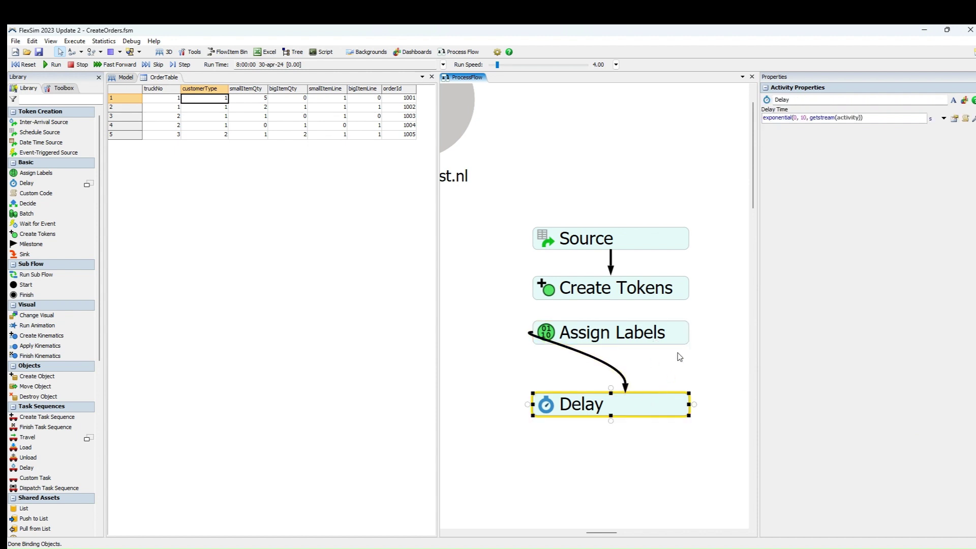
click(475, 260)
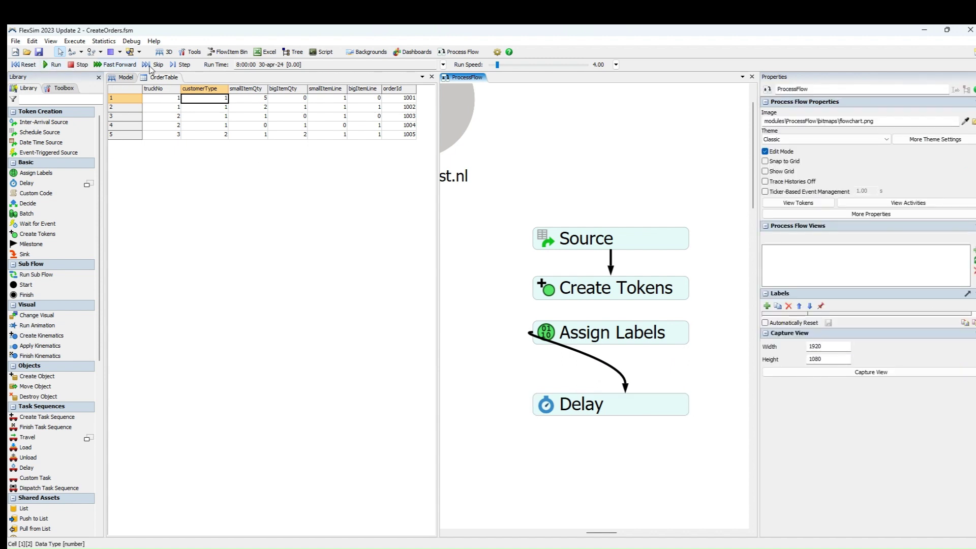
click(182, 67)
click(182, 66)
click(184, 67)
click(181, 65)
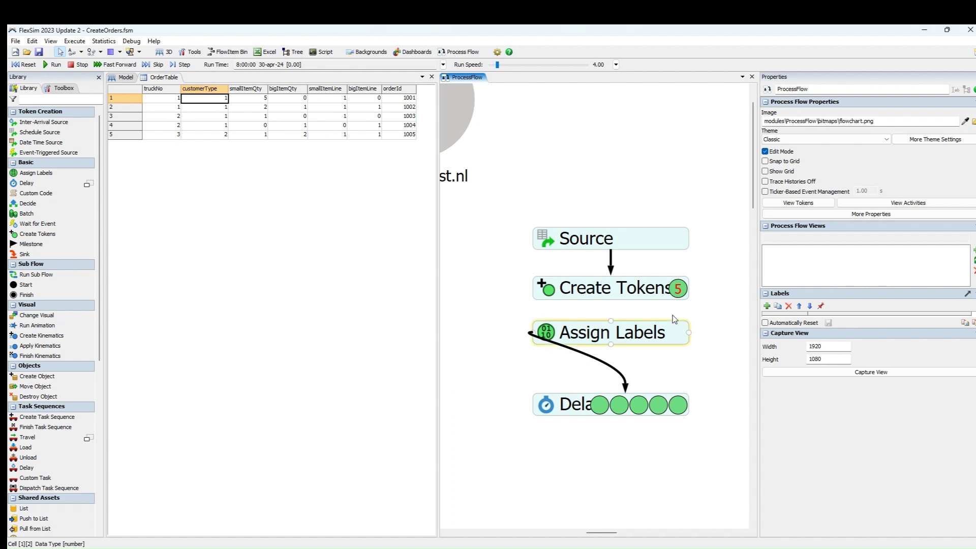
Step: Inspect the parent and child tokens' labels, comparing the orderId 1003 token with OrderTable row 3
click(679, 295)
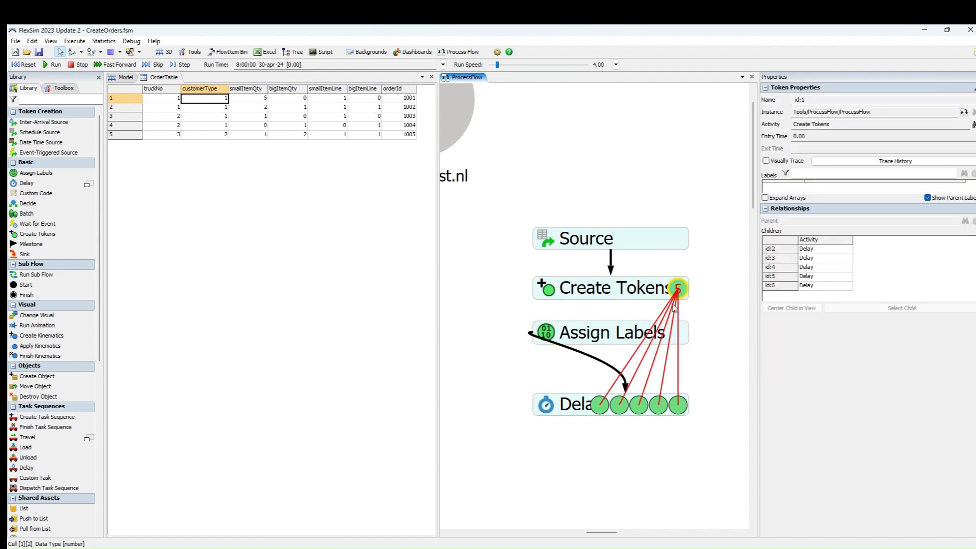
click(680, 405)
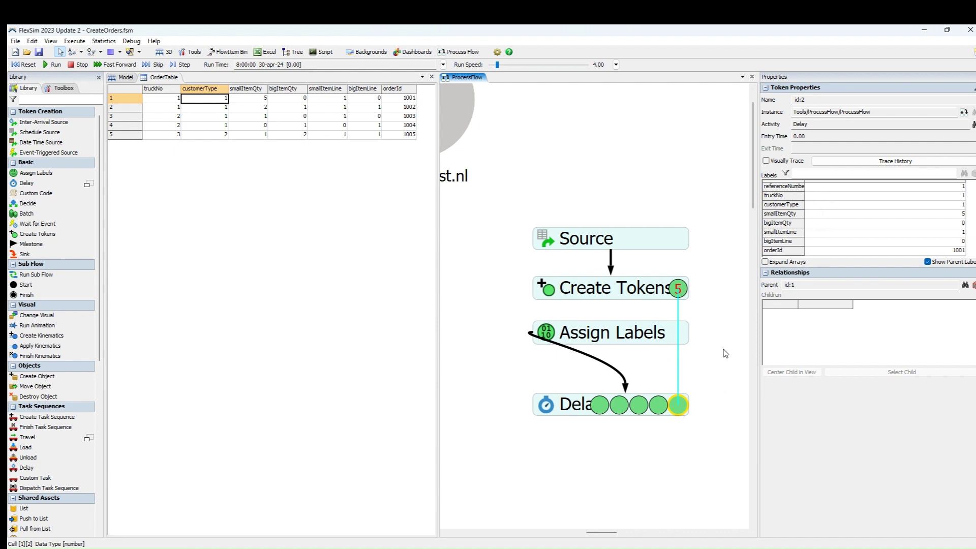
click(660, 405)
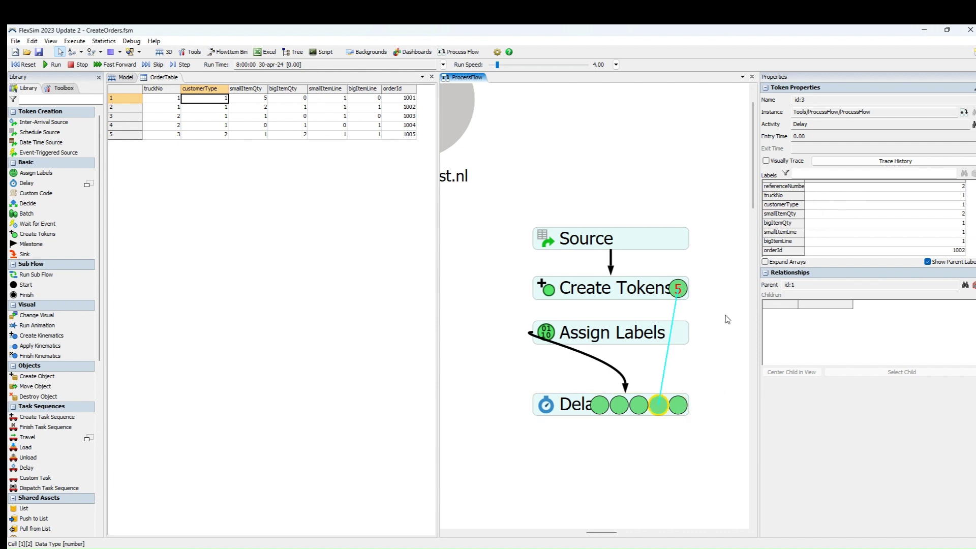
click(606, 410)
click(680, 406)
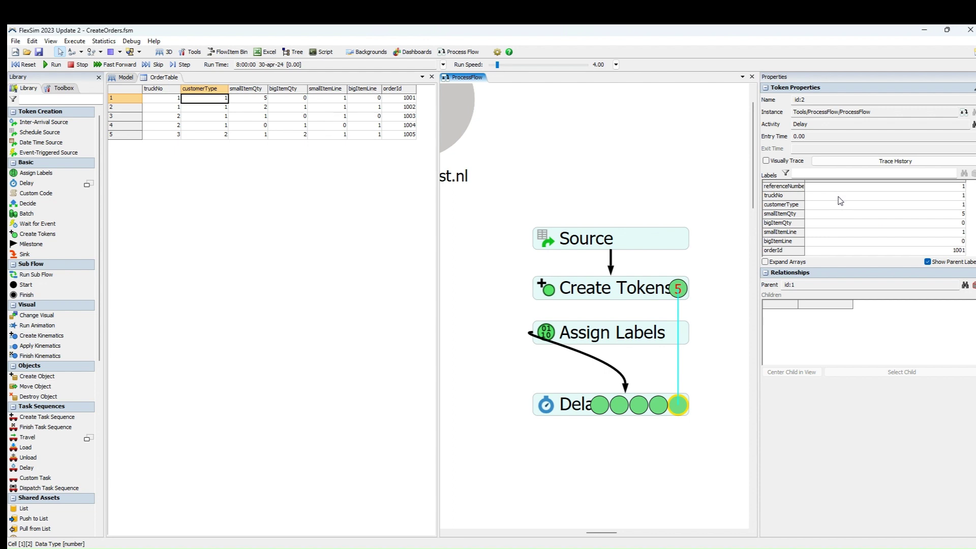
click(639, 406)
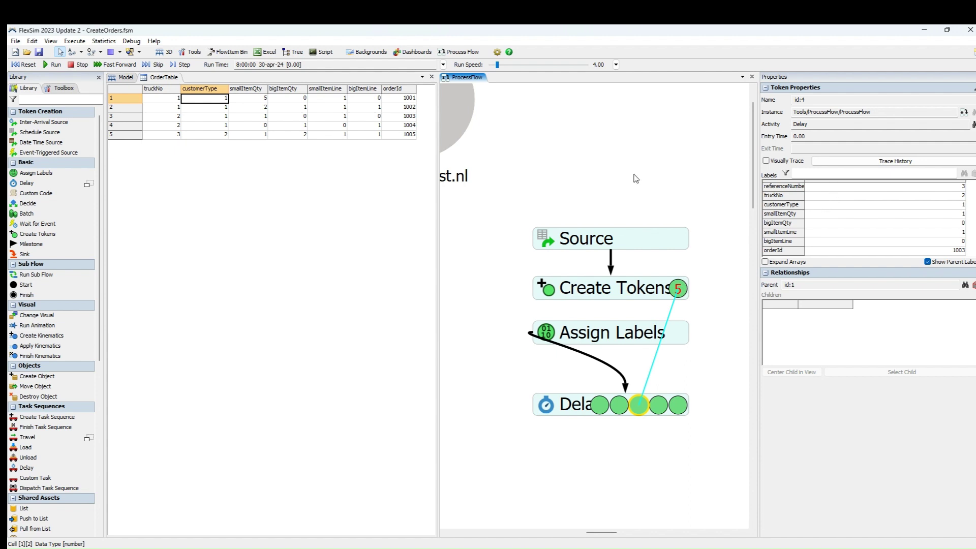
click(165, 117)
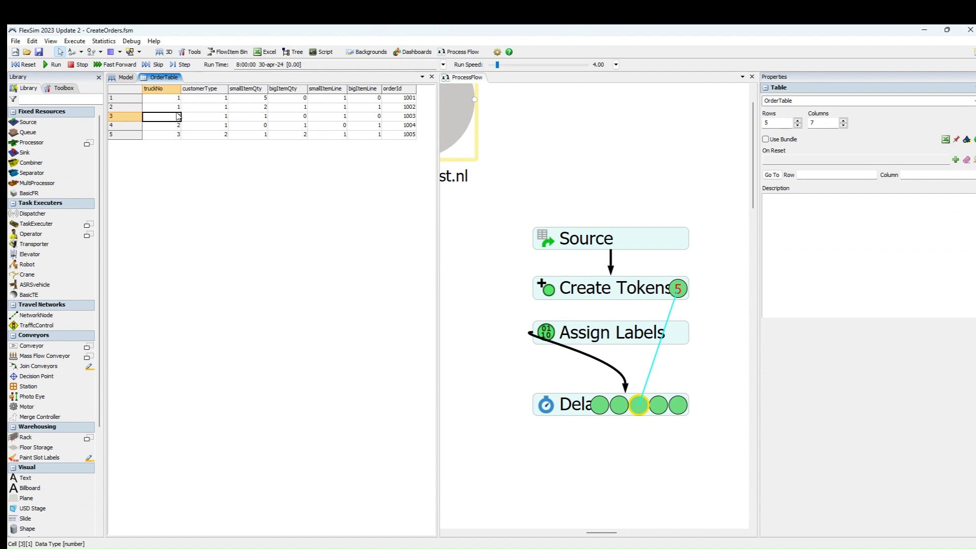
Step: Show token id:4's labels and highlight its orderId value 1003
click(639, 407)
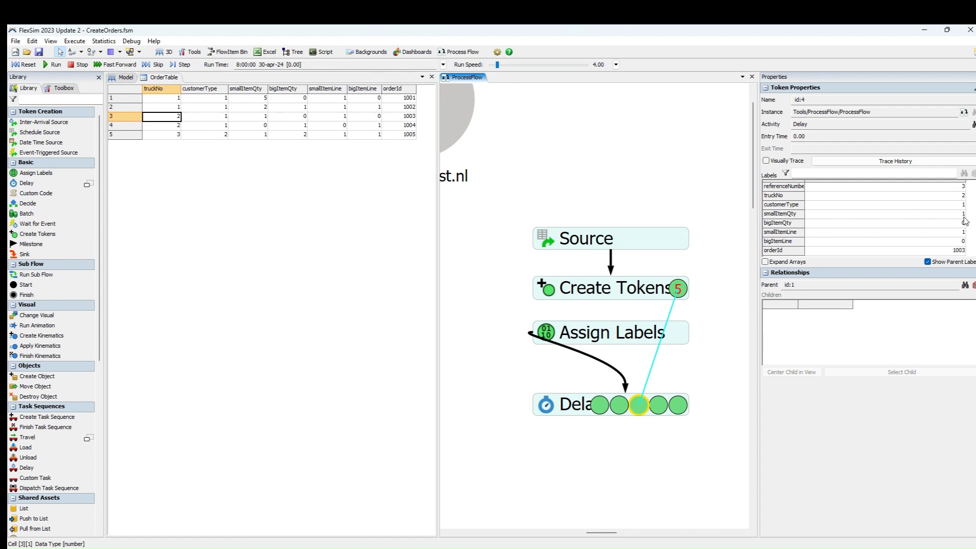
click(921, 251)
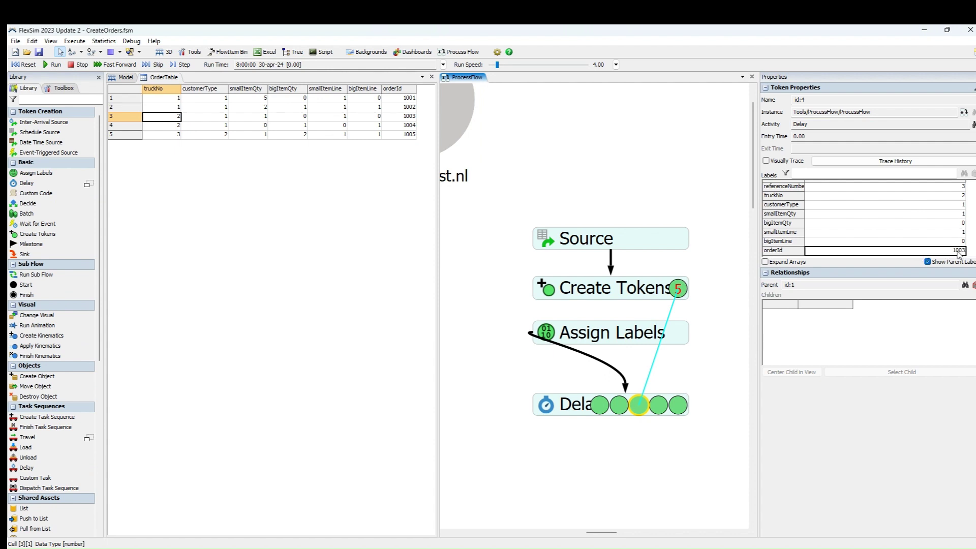